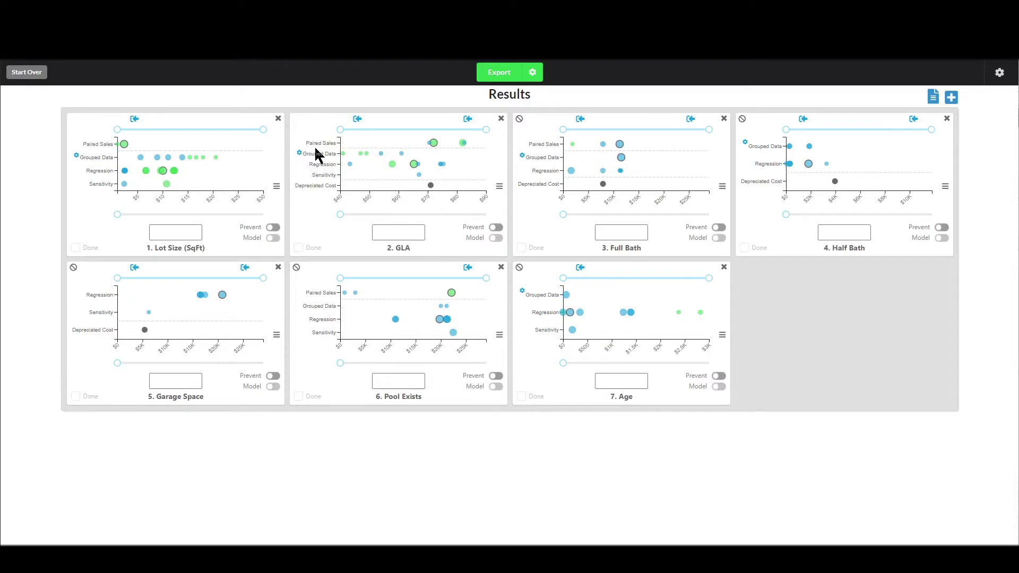
Open Grouped Data on GLA, enter -10 as Group 1's median offset, and compare Analyses 2 and 1
click(300, 154)
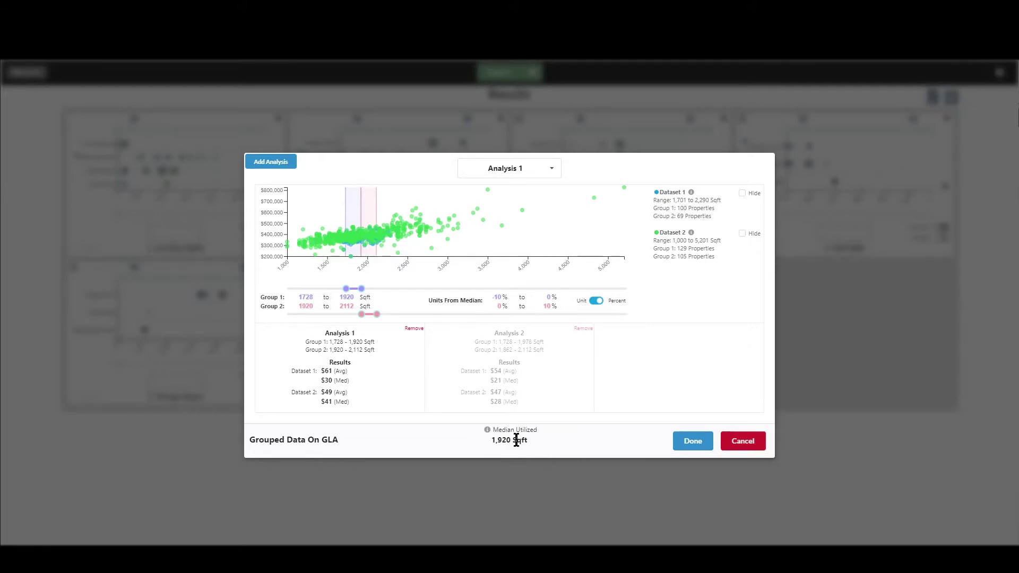
click(494, 296)
text(-1)
click(508, 360)
click(379, 361)
Set Group 1's offset to -15% and Group 2's upper offset to 15%
click(501, 296)
key(BackSpace)
text(5)
key(Tab)
key(Tab)
key(Tab)
key(Tab)
text(15)
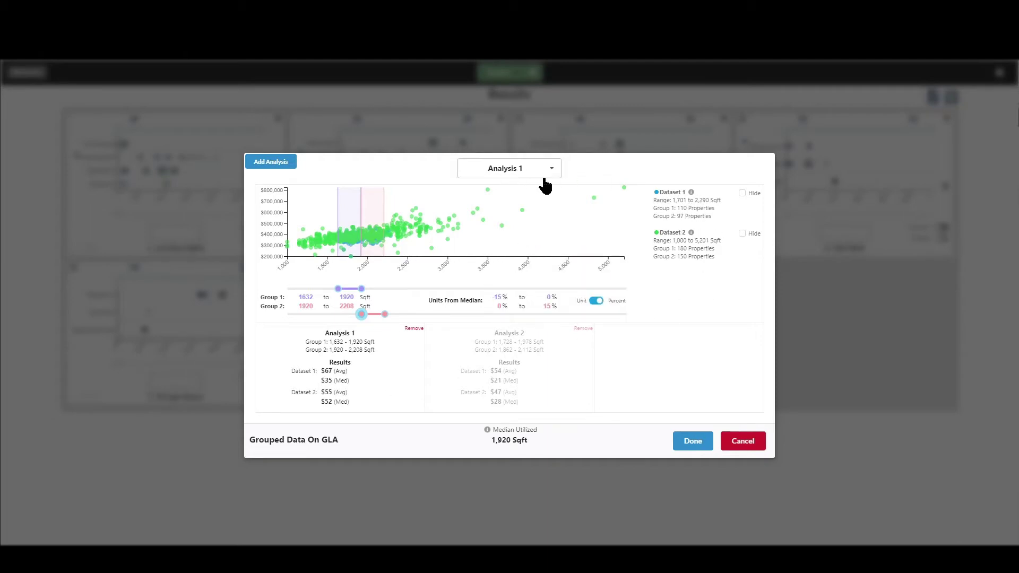
click(680, 211)
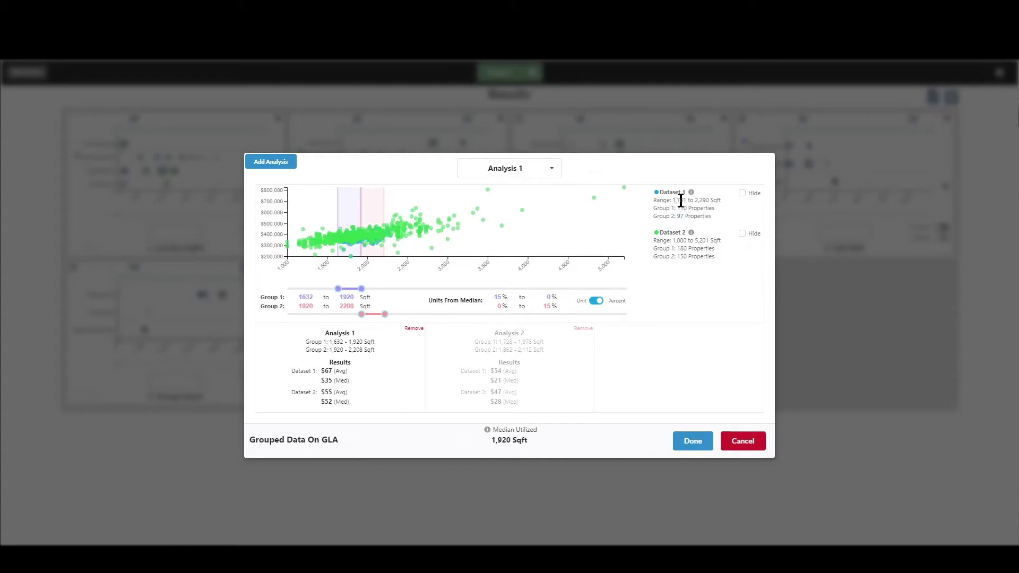
drag(718, 200, 671, 199)
click(704, 203)
click(742, 234)
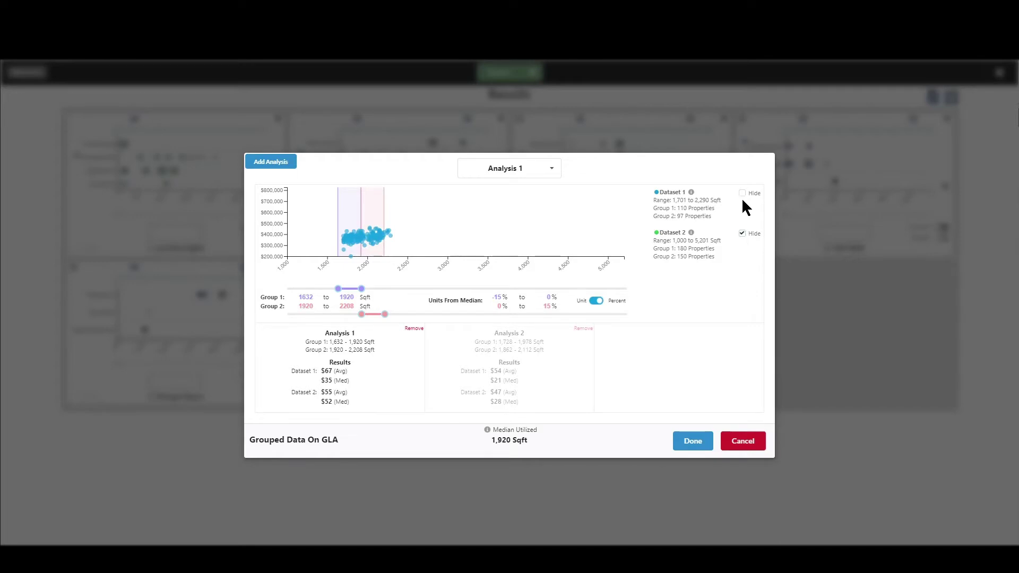
click(742, 234)
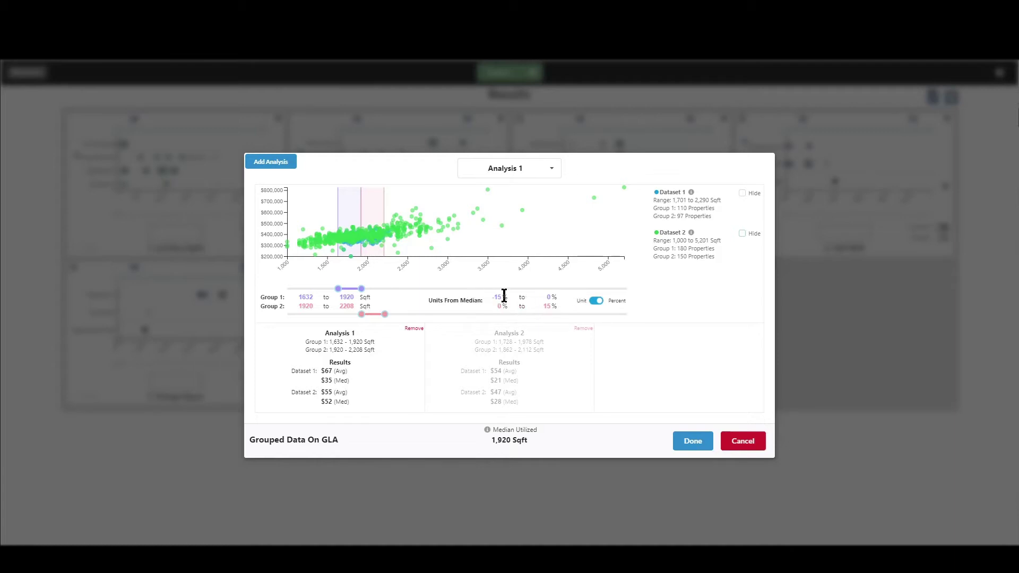
Switch the offsets to Unit and set Group 1 to -300 and Group 2 to 300 Sqft
click(595, 300)
click(593, 305)
drag(511, 297, 462, 300)
text(-300)
key(Tab)
key(Tab)
key(Tab)
key(Tab)
key(Tab)
text(300)
key(Tab)
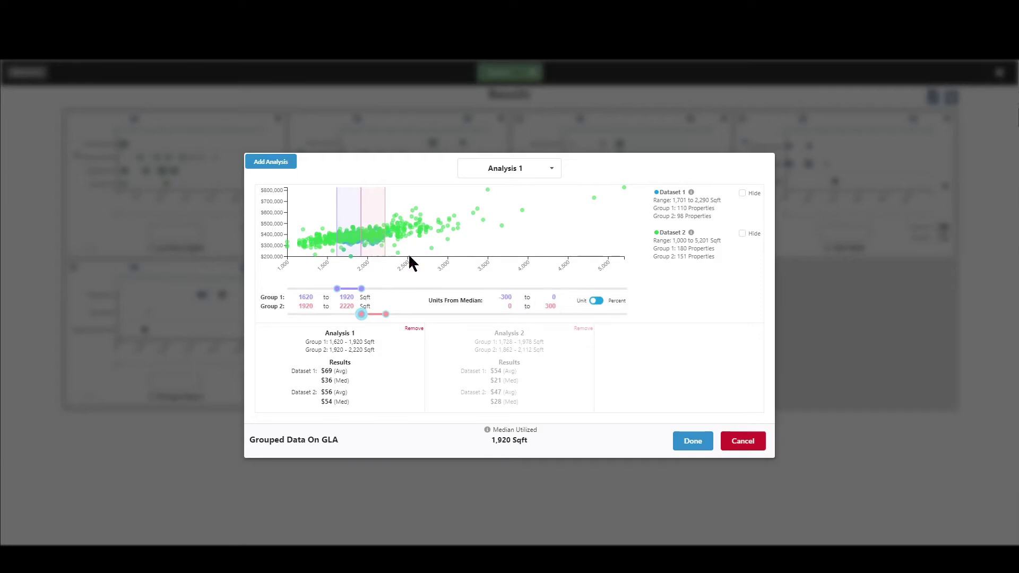
Drag the group sliders to make Group 1 1364–1730 and Group 2 1986–2332 Sqft
click(534, 303)
mouse_move(337, 288)
mouse_down()
mouse_move(302, 287)
mouse_move(348, 286)
mouse_move(310, 287)
mouse_move(346, 289)
mouse_move(337, 288)
mouse_up()
mouse_move(337, 288)
mouse_down()
mouse_move(315, 295)
mouse_move(381, 288)
mouse_move(368, 288)
mouse_move(394, 314)
mouse_move(375, 289)
mouse_up()
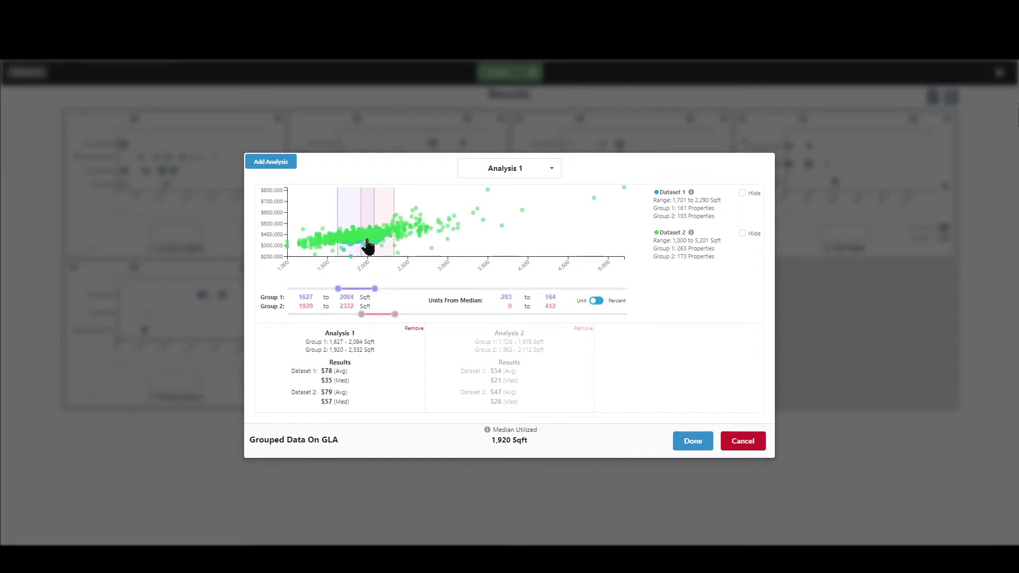
drag(371, 288, 366, 314)
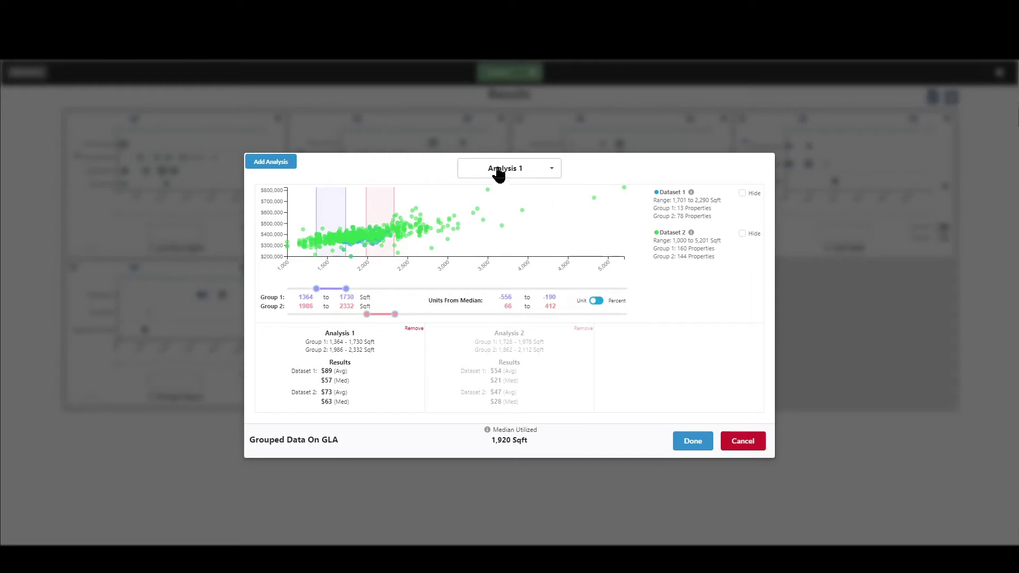
Switch to Analysis 2 (1728–1978 and 1862–2112 Sqft), then add a new Analysis 3
click(555, 173)
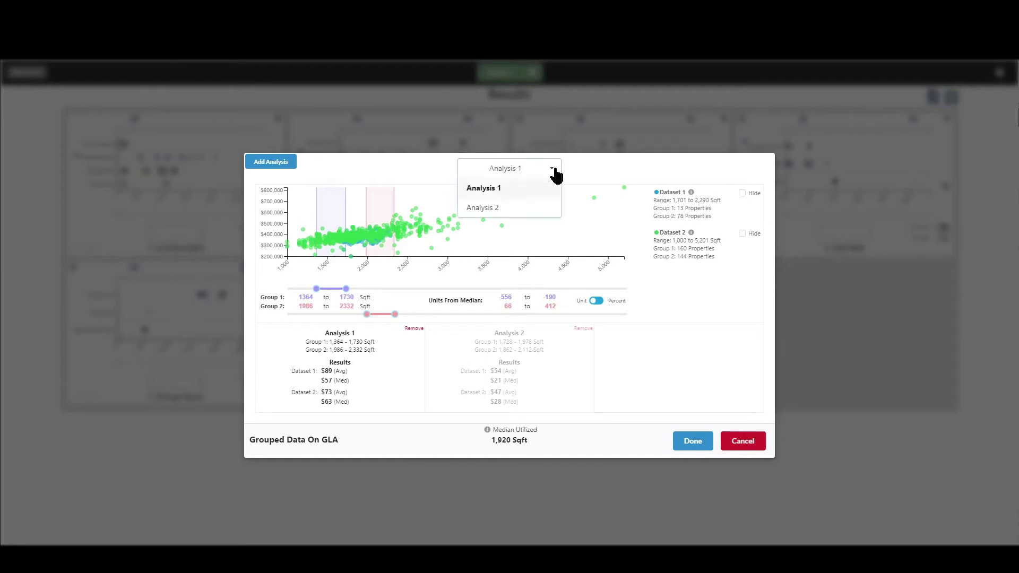
click(494, 211)
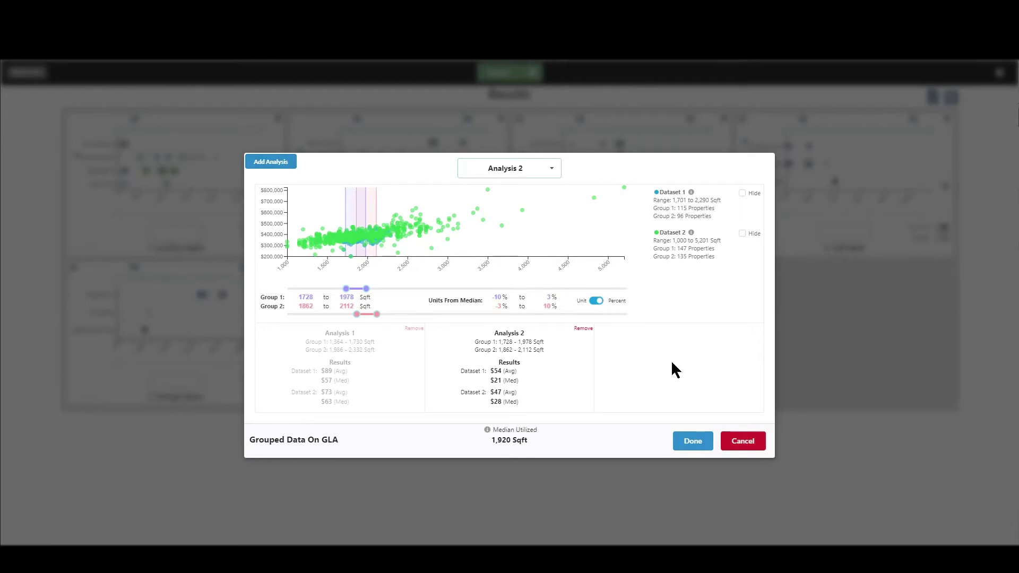
click(279, 166)
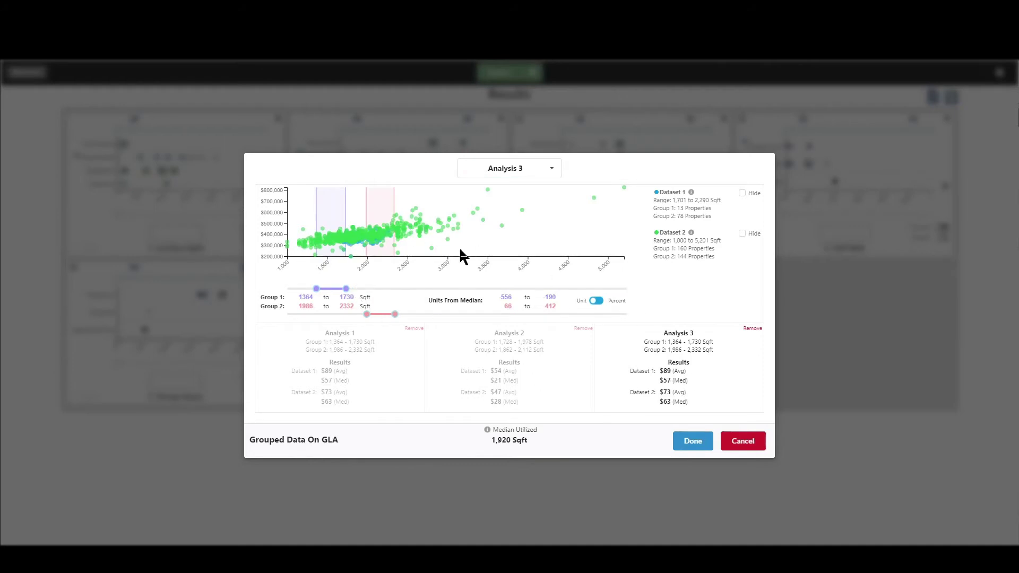
Reset Analysis 1's Units From Median offsets to -300, 0, 0 and 300
click(378, 366)
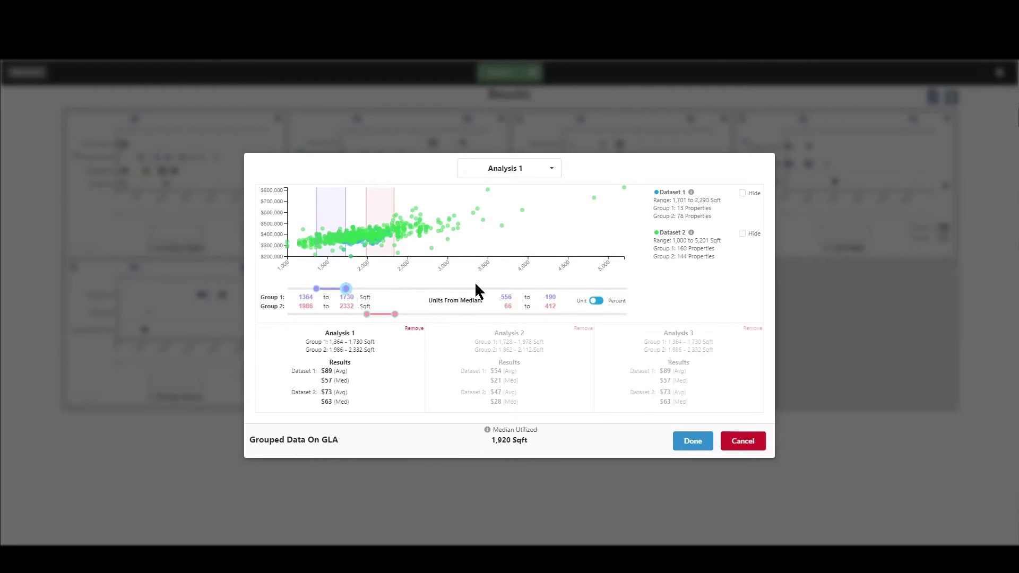
key(Tab)
key(Tab)
key(BackSpace)
text(-300)
key(Tab)
text(0)
key(Tab)
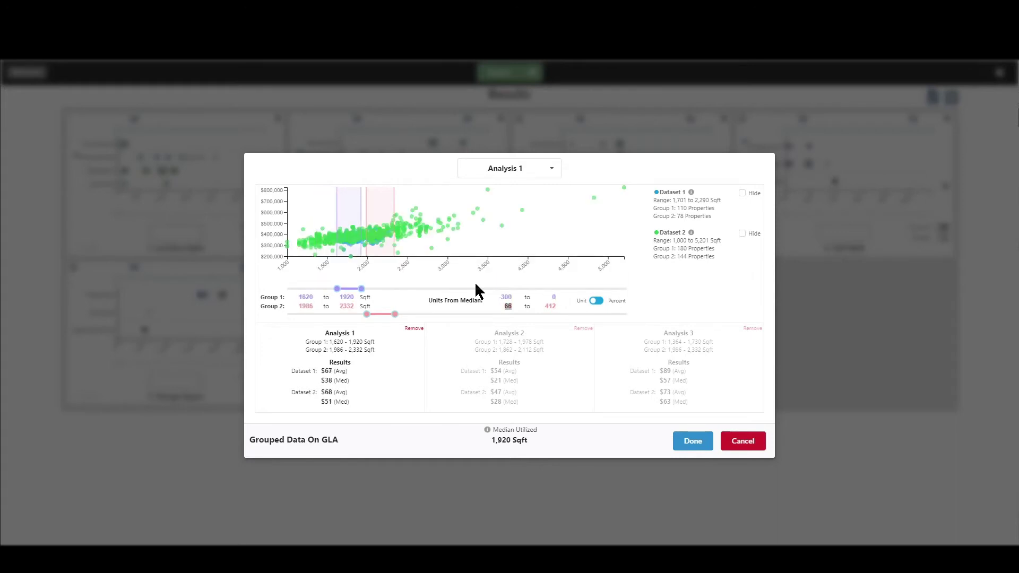
text(0)
key(Tab)
text(300)
key(Tab)
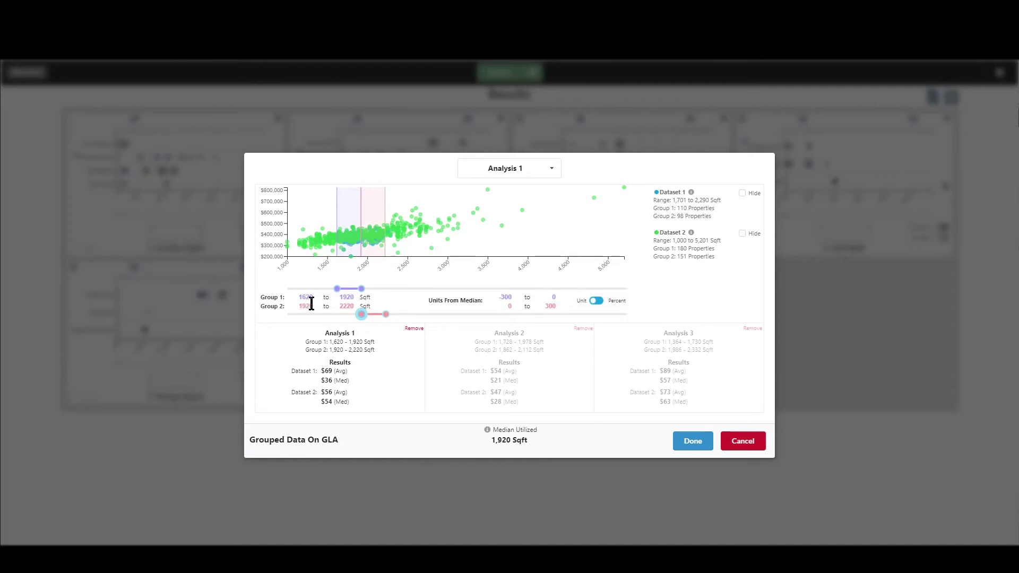
Compare the group ranges of Analyses 1, 2 and 3
click(510, 367)
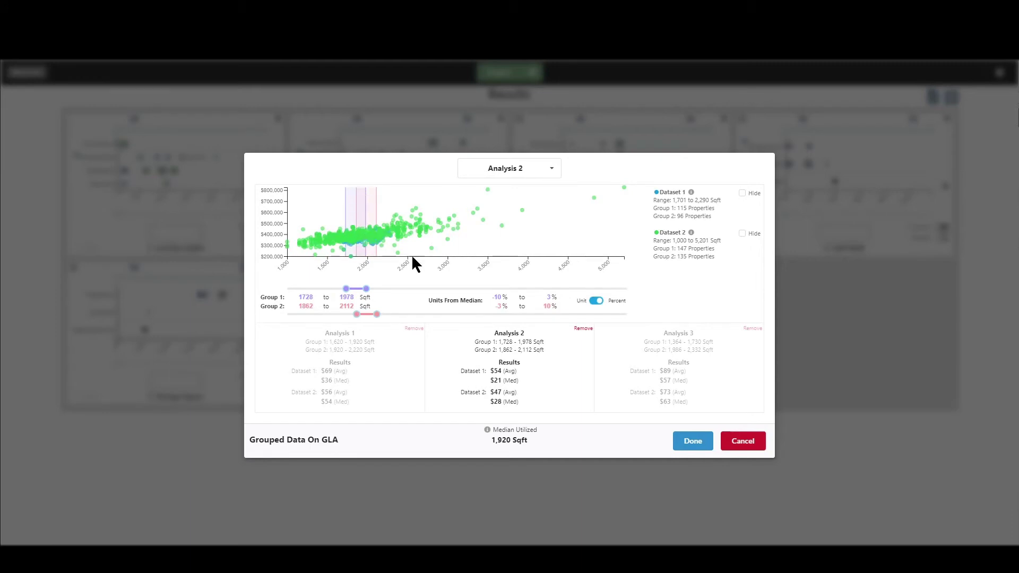
click(680, 364)
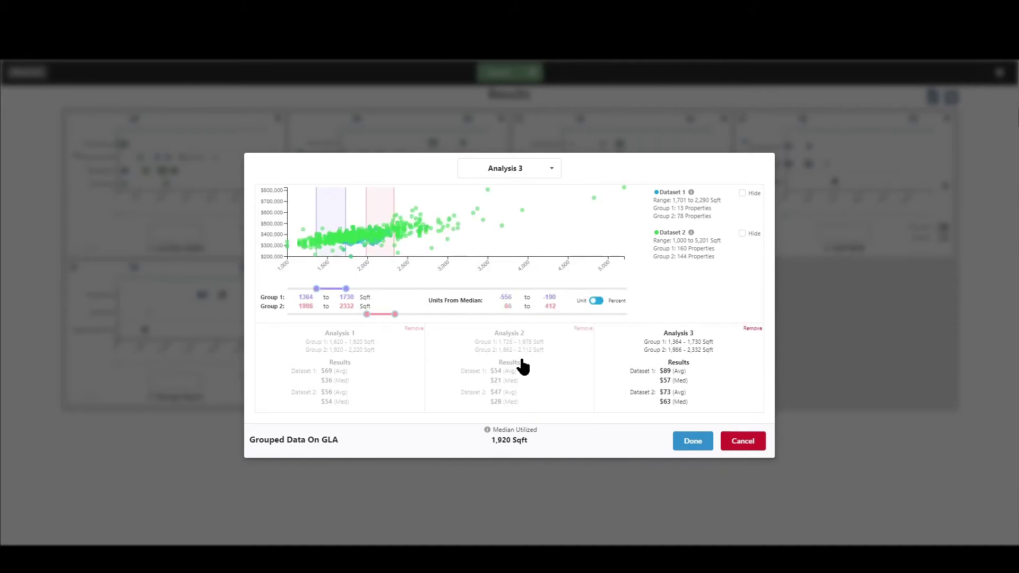
click(326, 380)
click(507, 380)
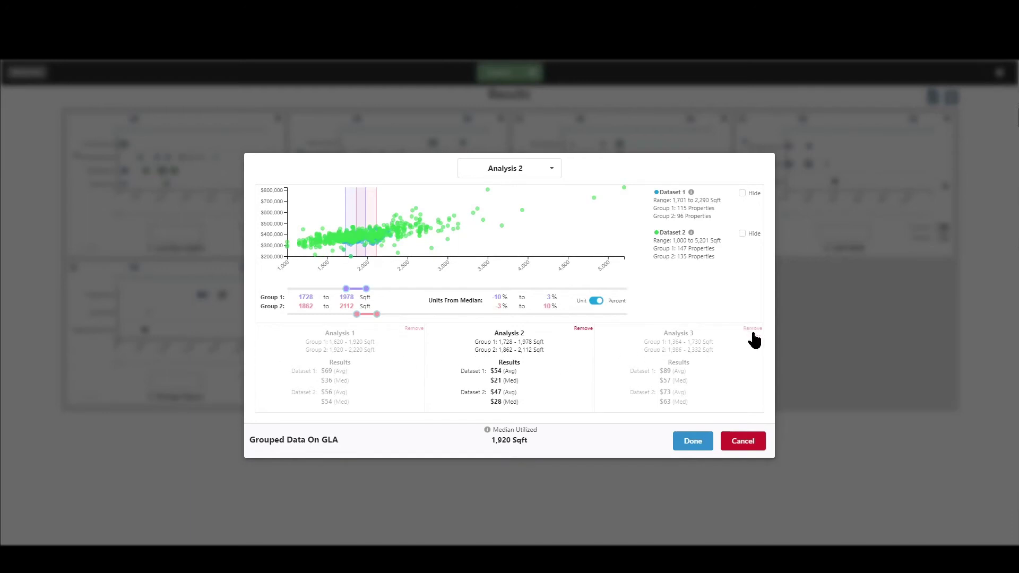
click(742, 350)
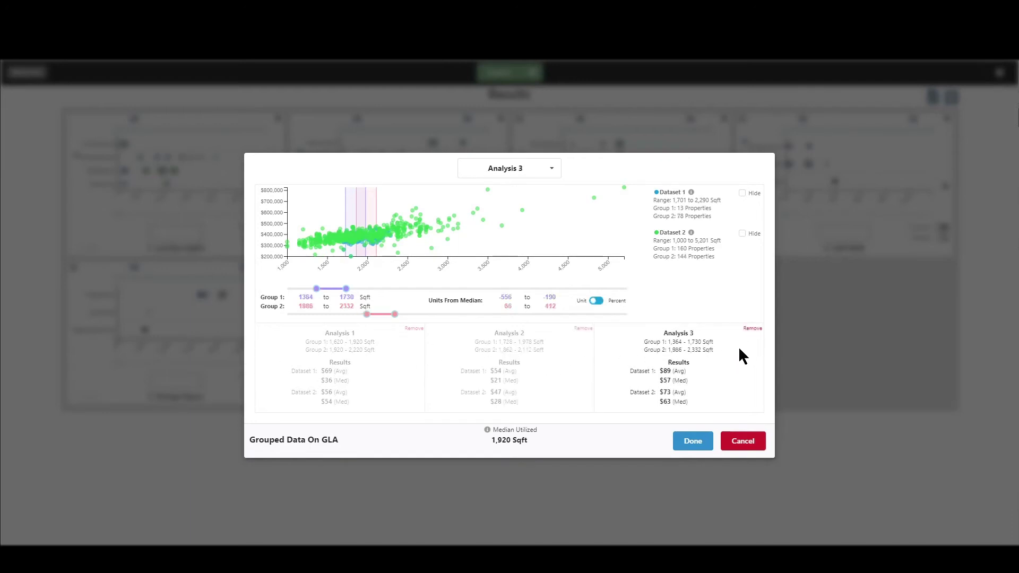
click(518, 371)
click(400, 371)
click(513, 375)
Select Analysis 3 and remove it, confirming the deletion
click(675, 371)
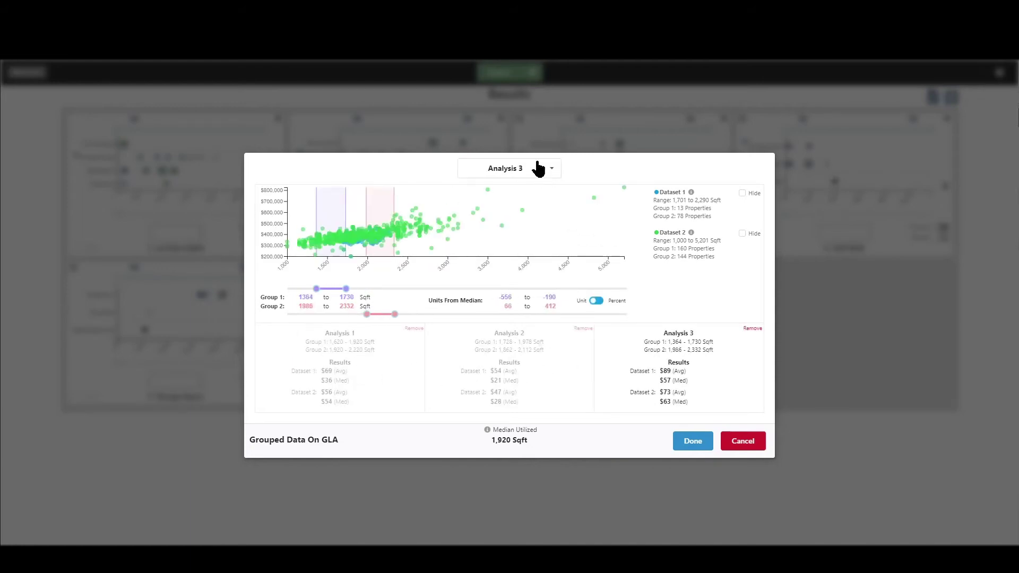
click(752, 330)
click(507, 338)
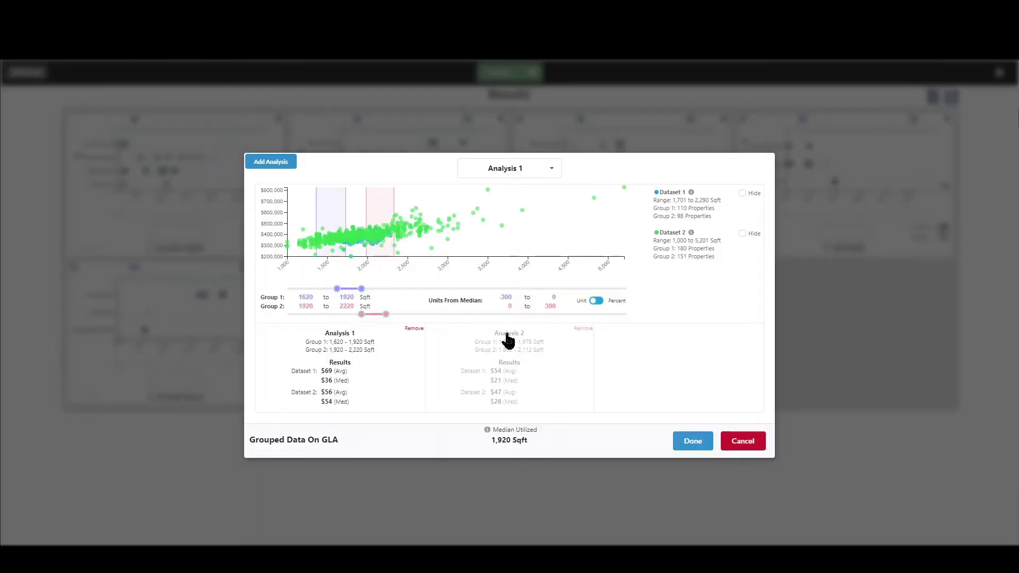
Compare Analysis 2 with Analysis 1, check Dataset 1's details, and return to Analysis 1
click(503, 355)
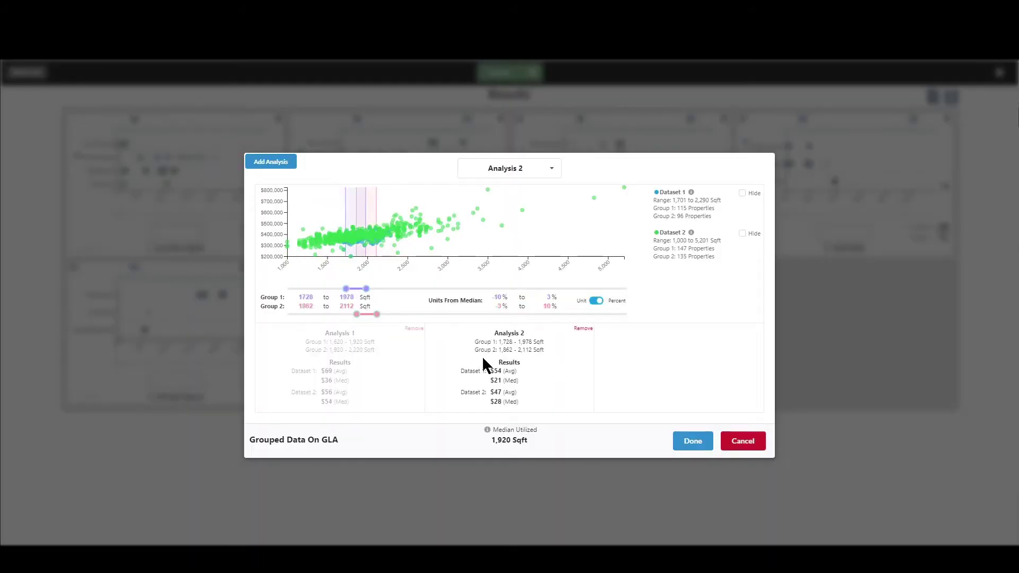
click(329, 375)
click(510, 365)
mouse_move(692, 192)
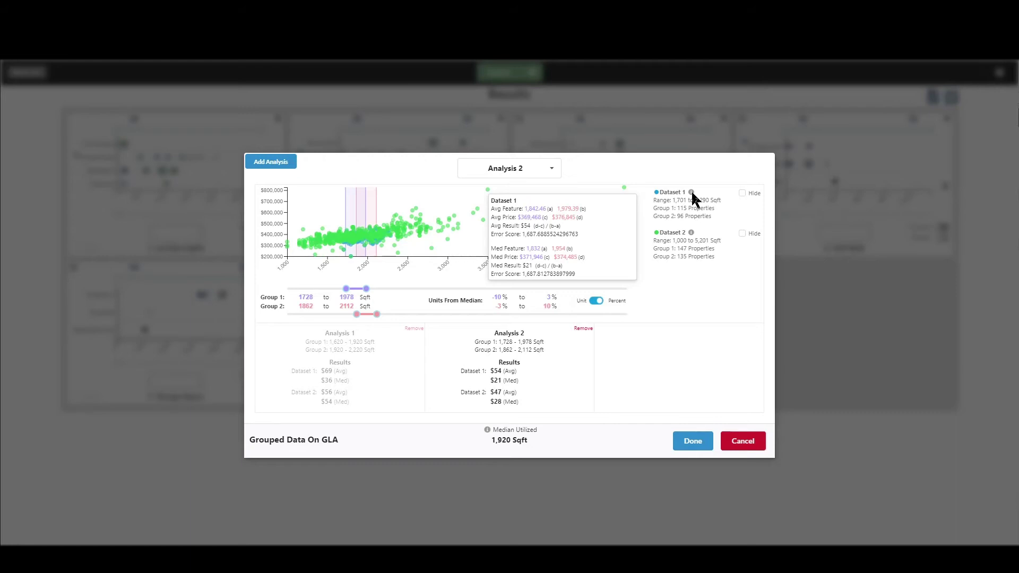
click(364, 382)
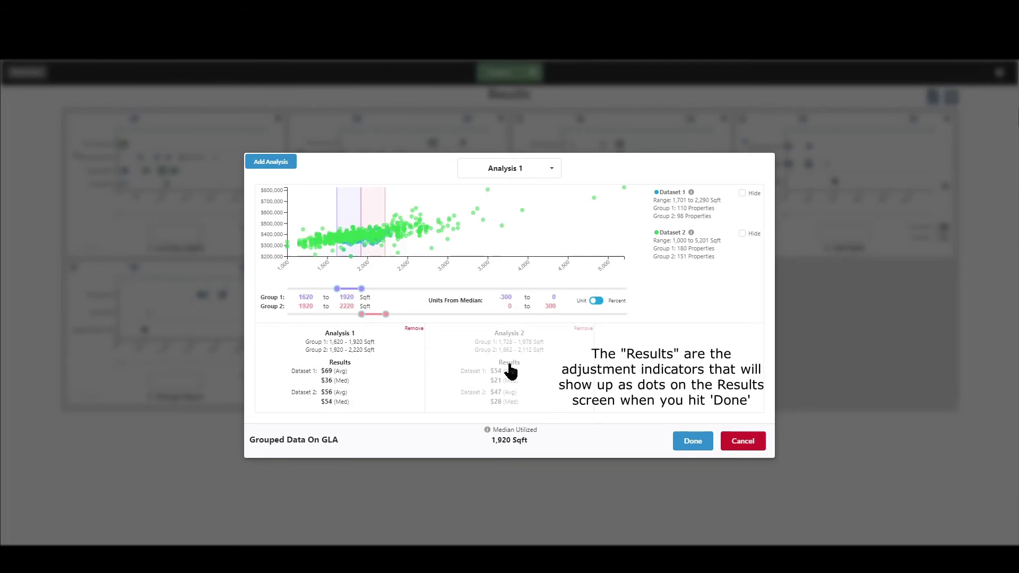
Select Analysis 2, then cancel out of the GLA Grouped Data dialog
click(527, 362)
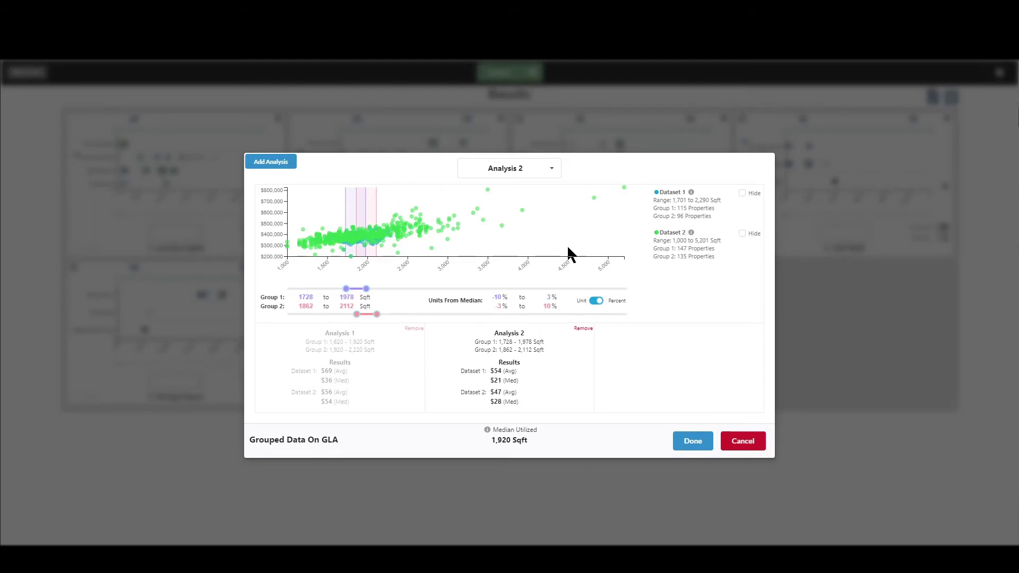
click(743, 441)
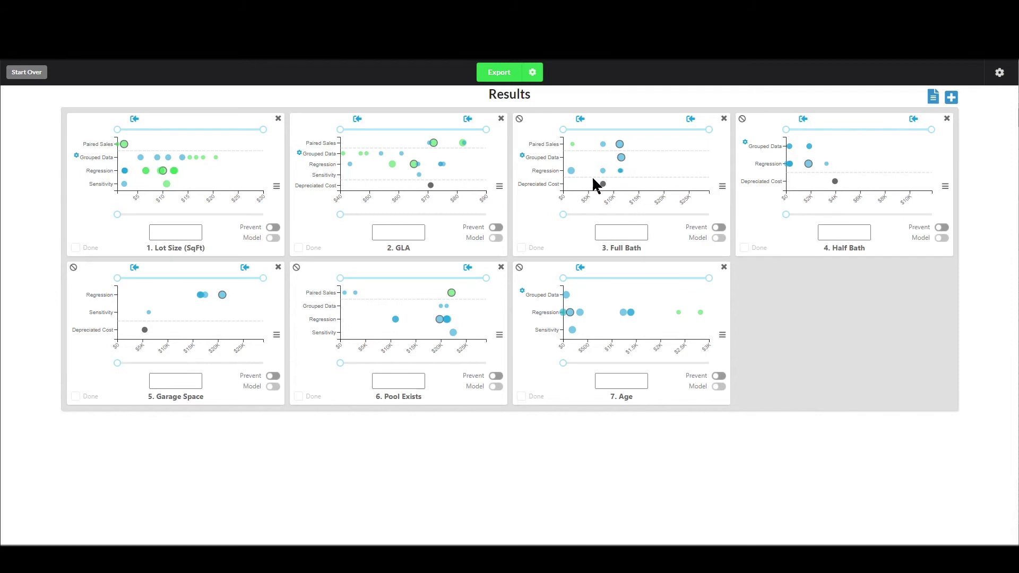
click(522, 157)
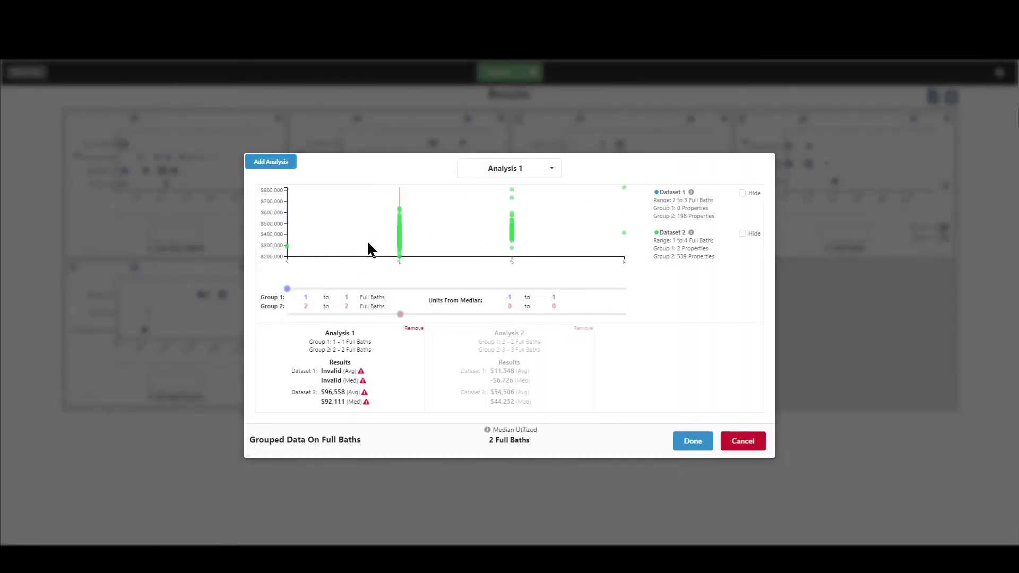
Hide Dataset 2's points on the Full Baths chart, then show them again
click(742, 234)
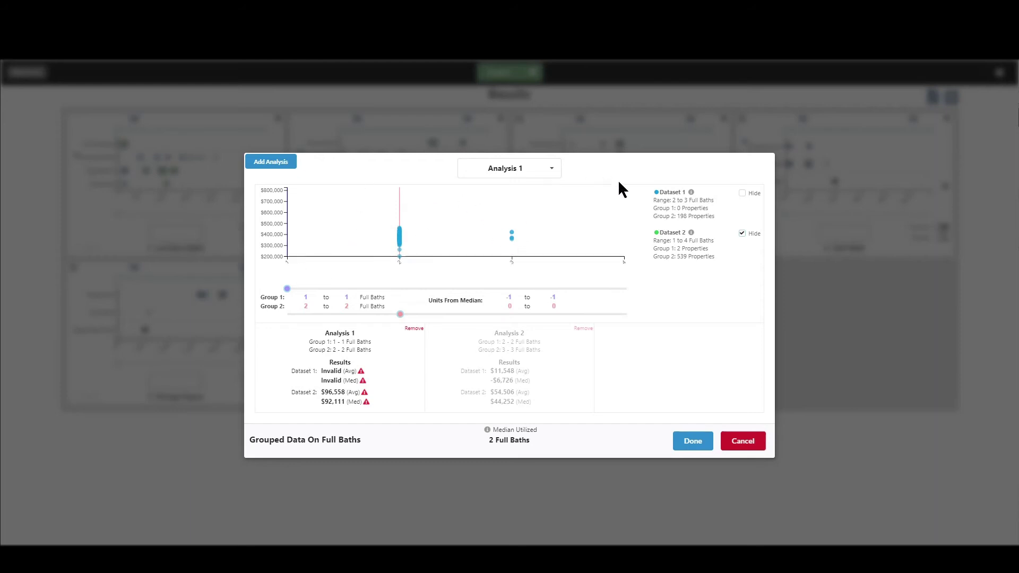
click(743, 235)
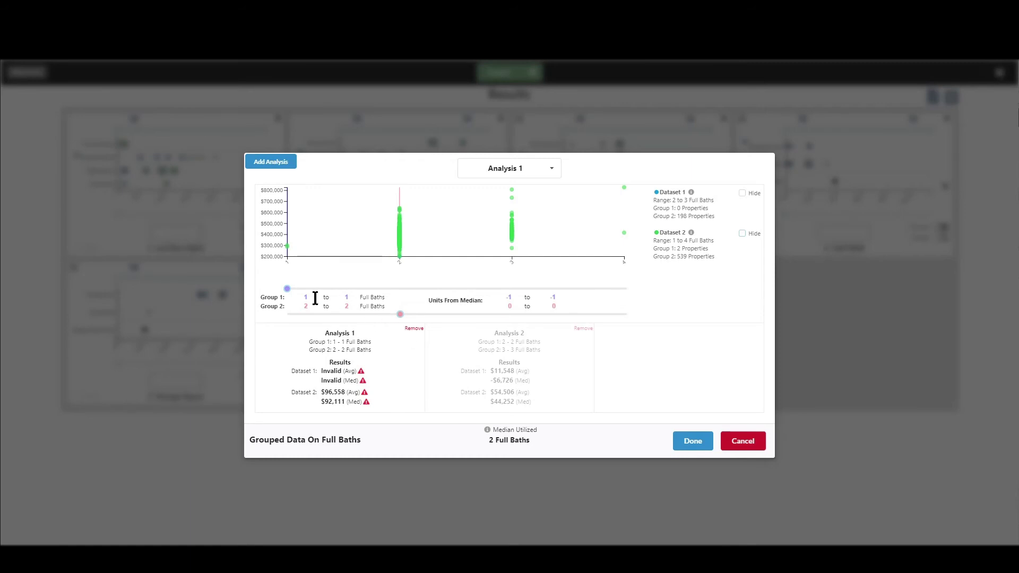
drag(287, 288, 373, 285)
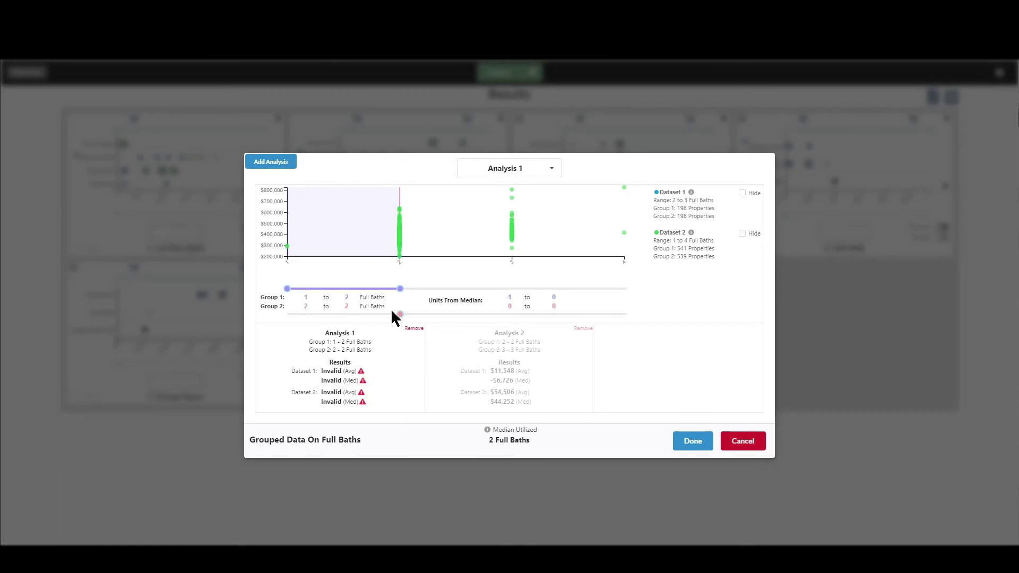
drag(446, 313, 477, 313)
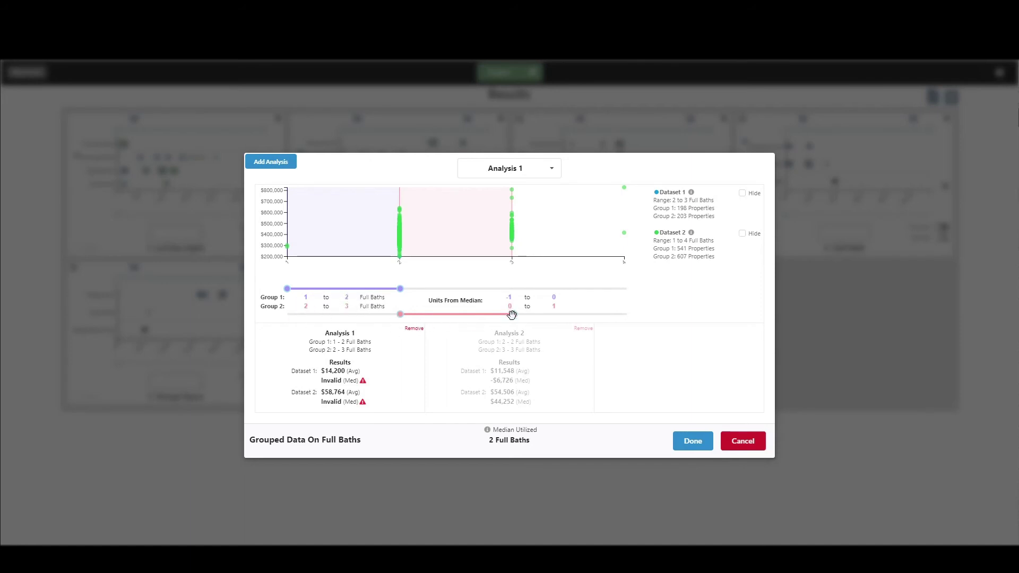
drag(514, 314, 627, 314)
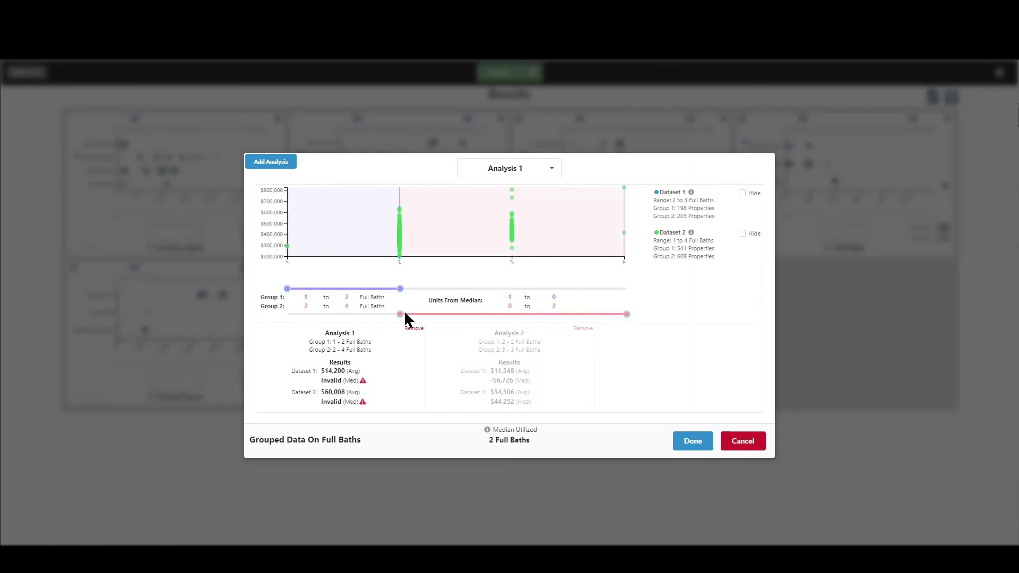
drag(401, 314, 480, 317)
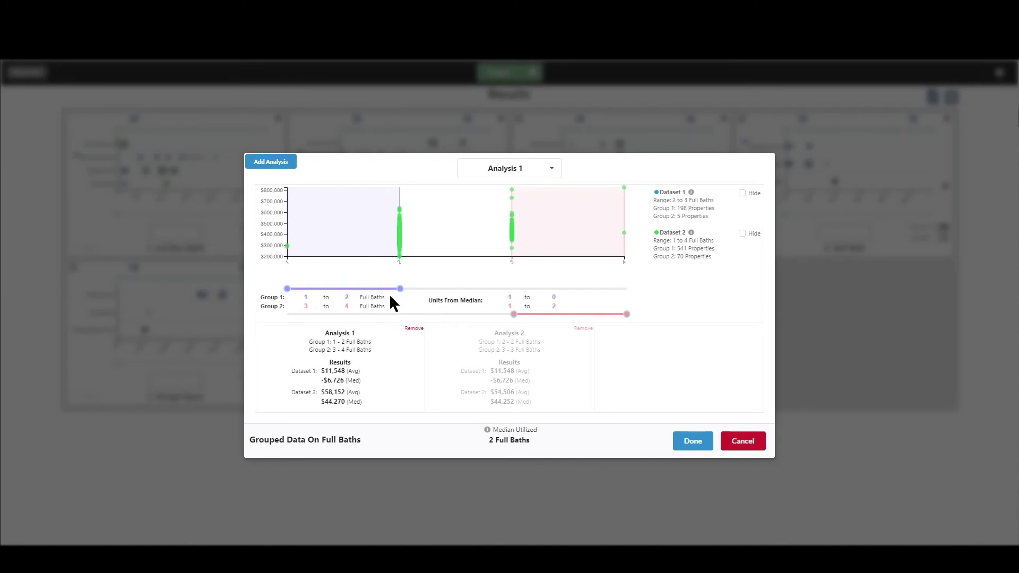
drag(400, 289, 318, 289)
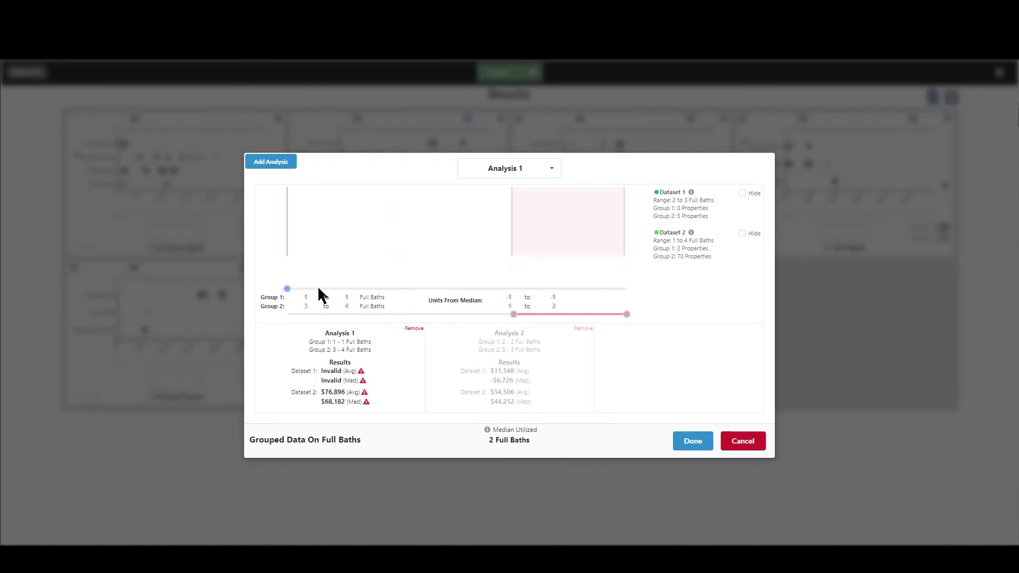
drag(626, 314, 425, 296)
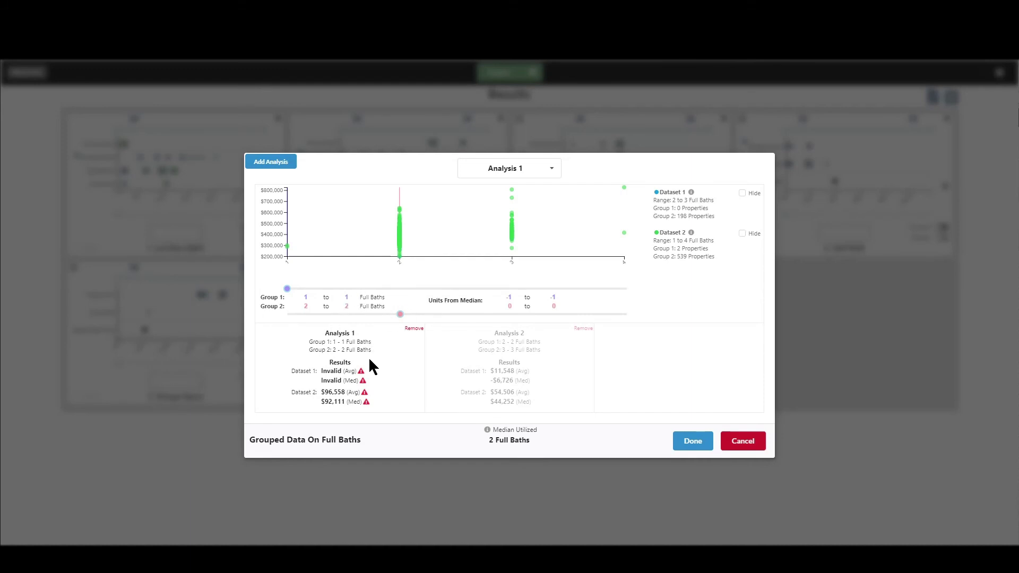
Review Full Baths Analyses 2 and 1, check Analysis 1's warning, then save with Done
click(513, 386)
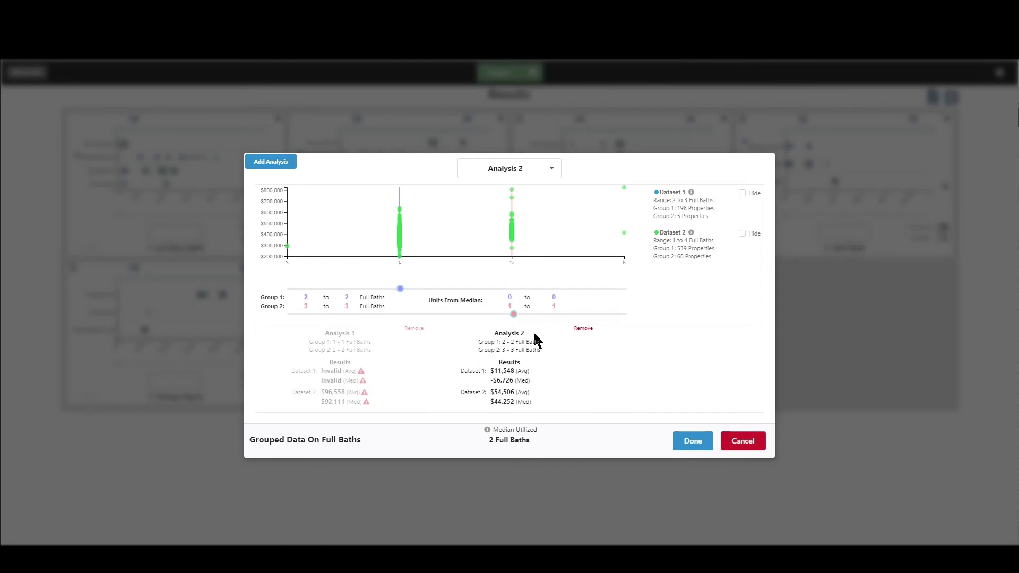
click(366, 378)
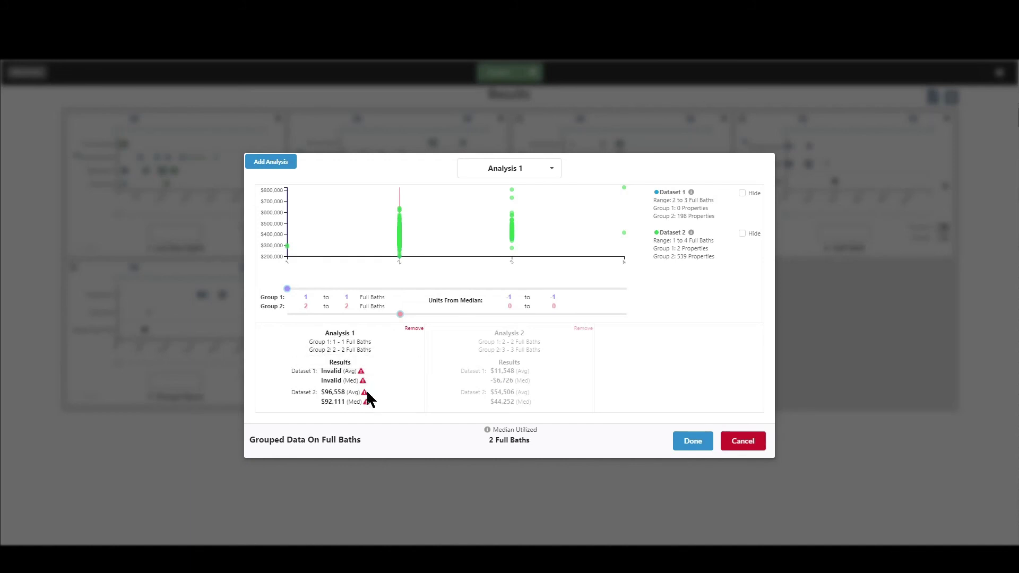
mouse_move(366, 402)
click(694, 441)
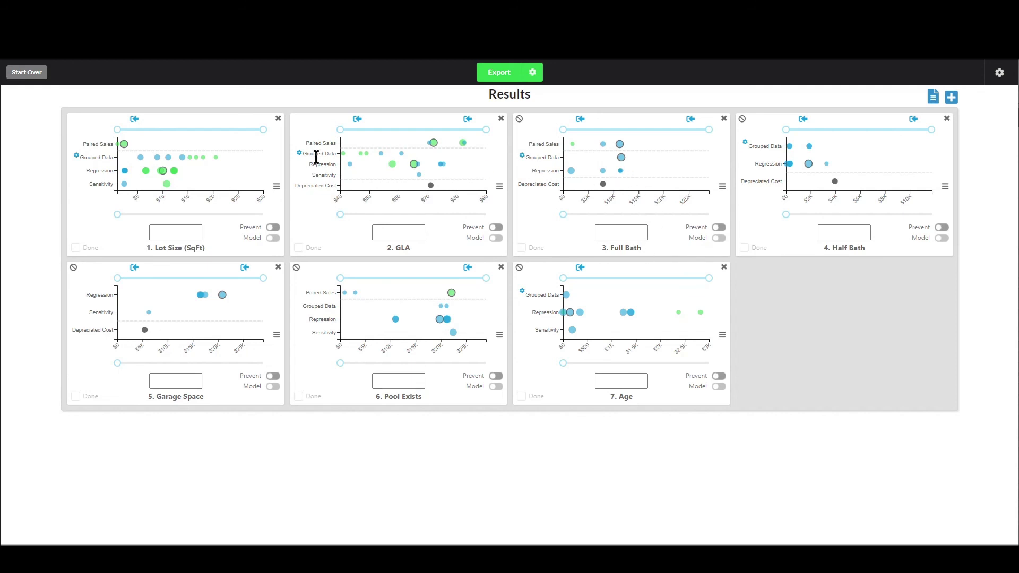
Reopen Grouped Data from the Full Bath chart to show Analysis 1, 1 vs 2 Full Baths
mouse_move(182, 159)
click(522, 156)
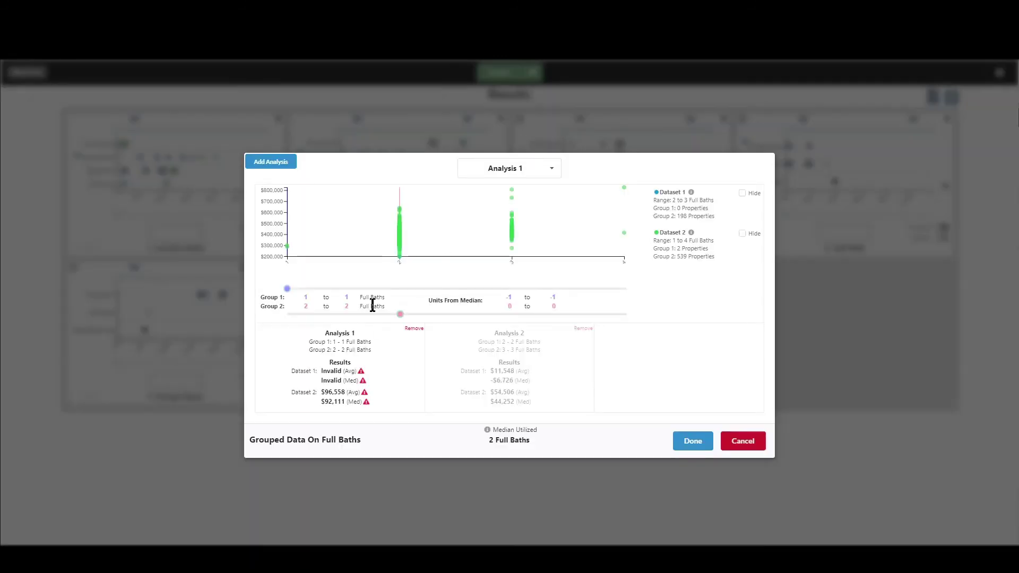
Extend Group 1 to span 1–2 Full Baths, overlapping Group 2 and making both datasets invalid
click(342, 289)
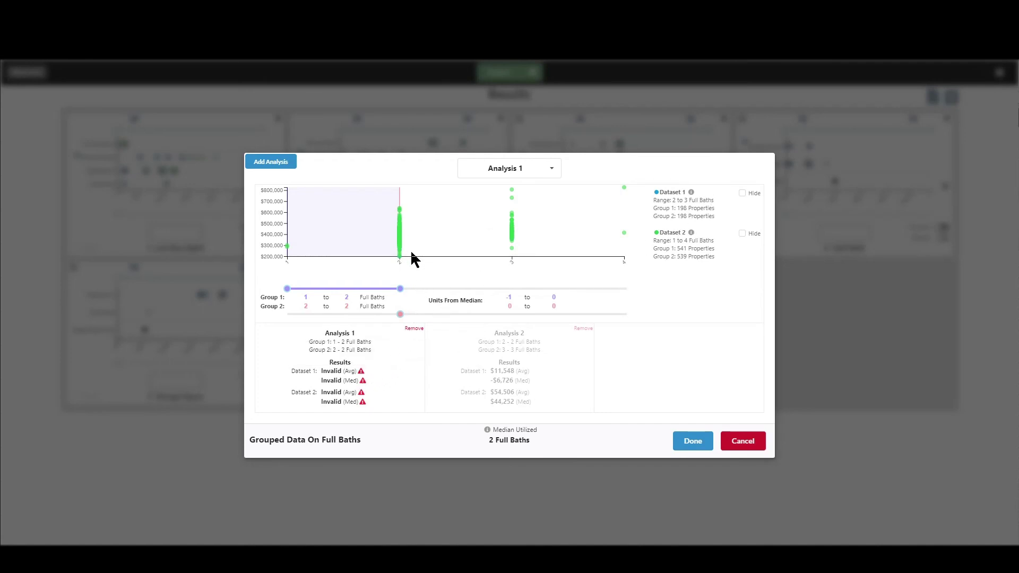
mouse_move(691, 194)
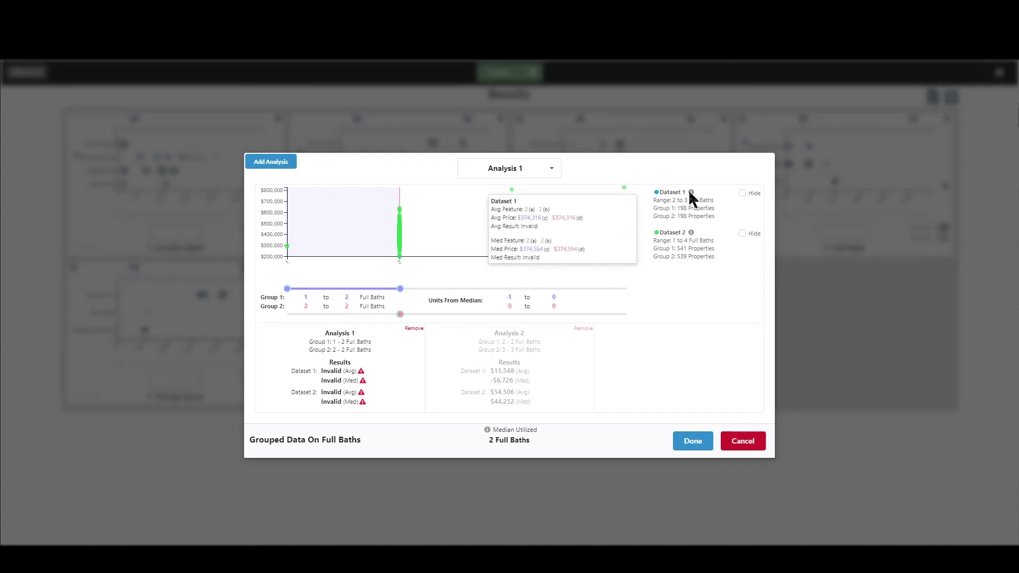